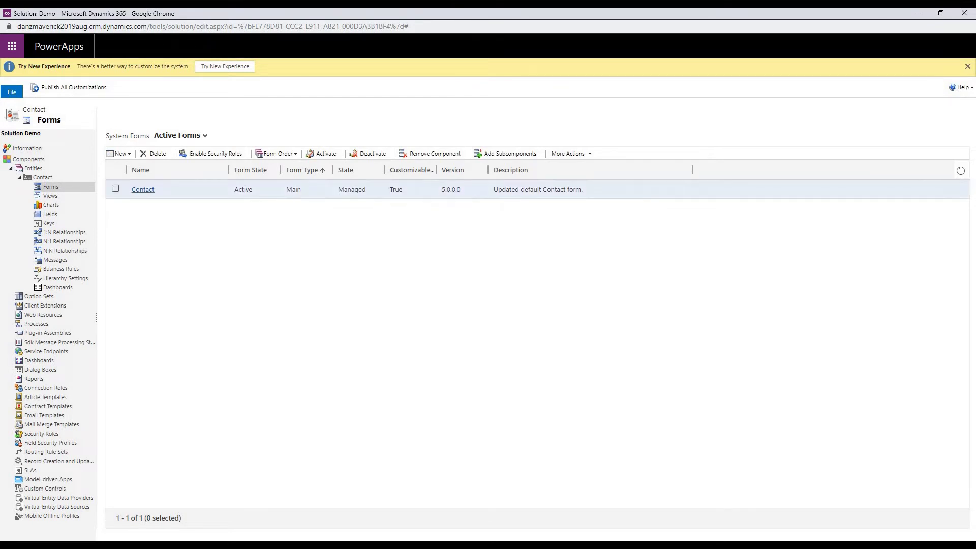
# Open the main Contact form in the form editor and scroll down to the Description field.
pyautogui.click(143, 189)
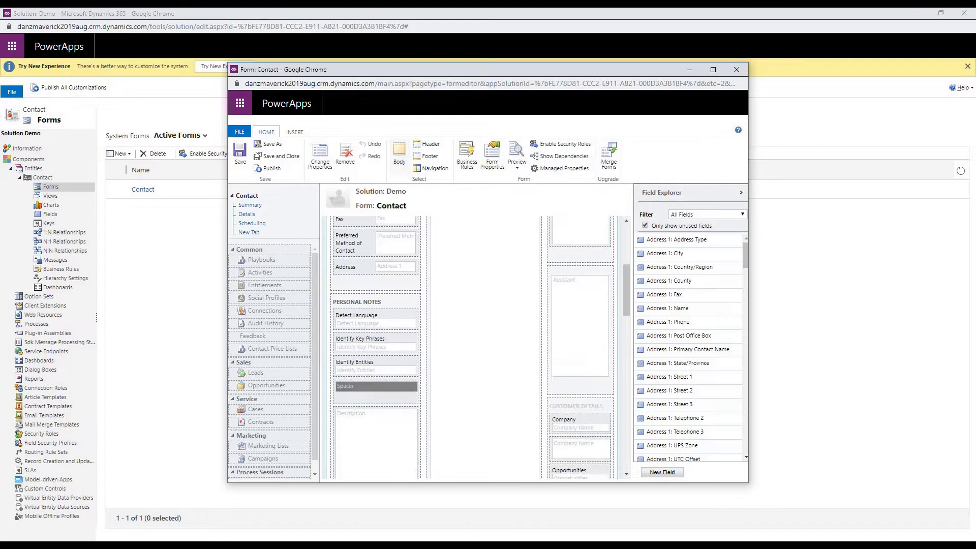
pyautogui.scroll(-3, 473, 346)
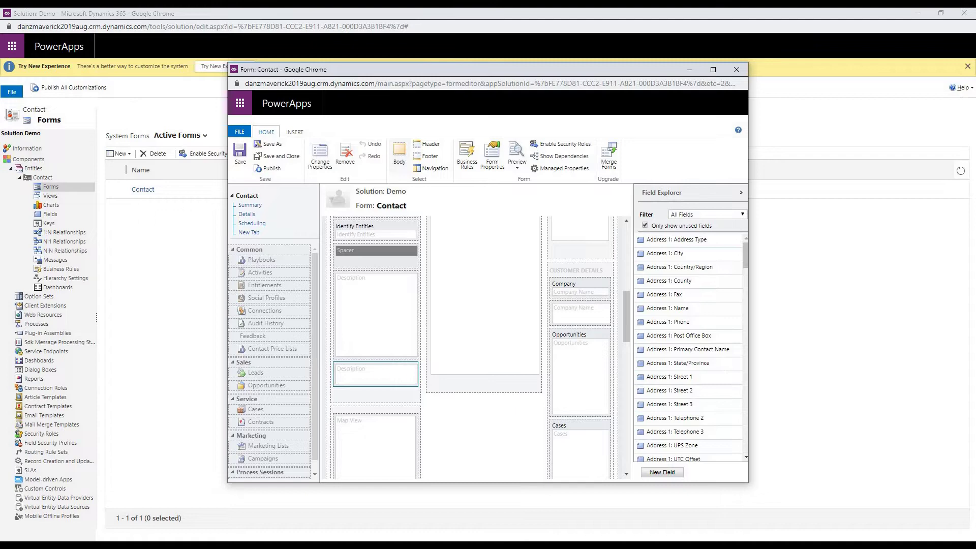
# Add the Text Analytics control to the Description field for Web, Phone and Tablet.
pyautogui.click(320, 155)
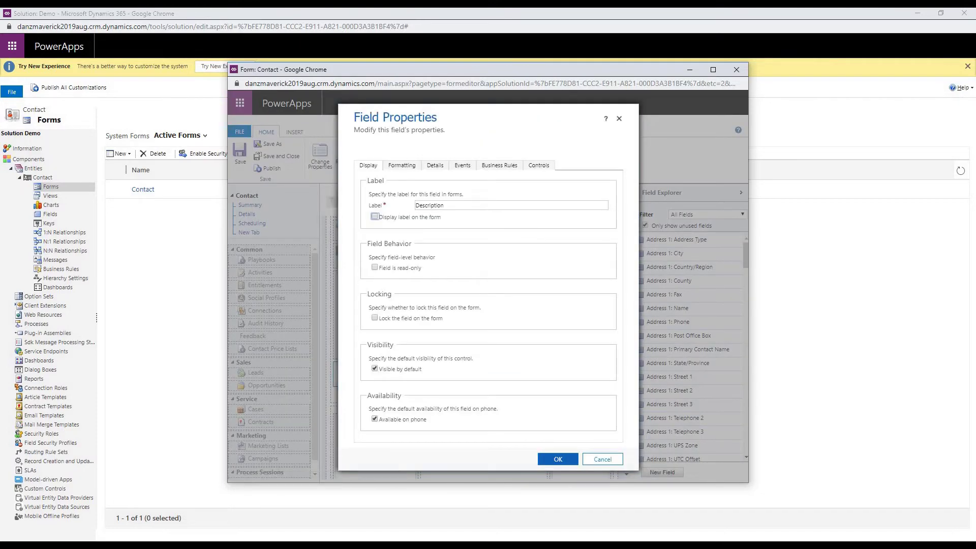
pyautogui.click(539, 165)
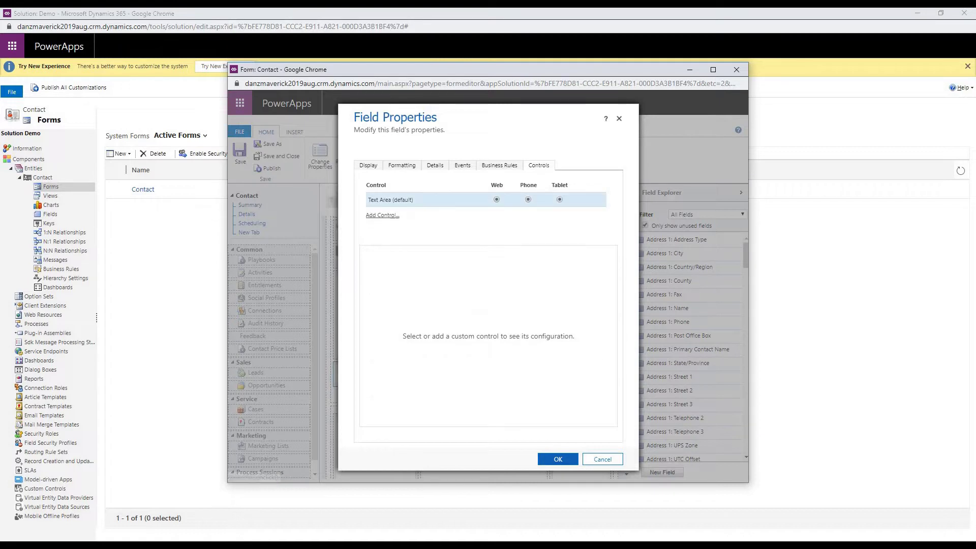
pyautogui.click(383, 216)
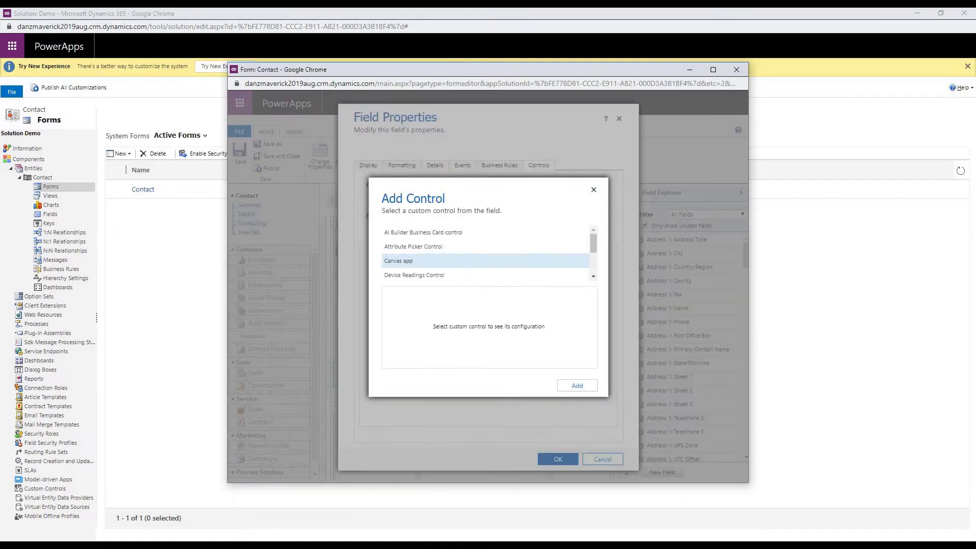
pyautogui.scroll(-3, 407, 270)
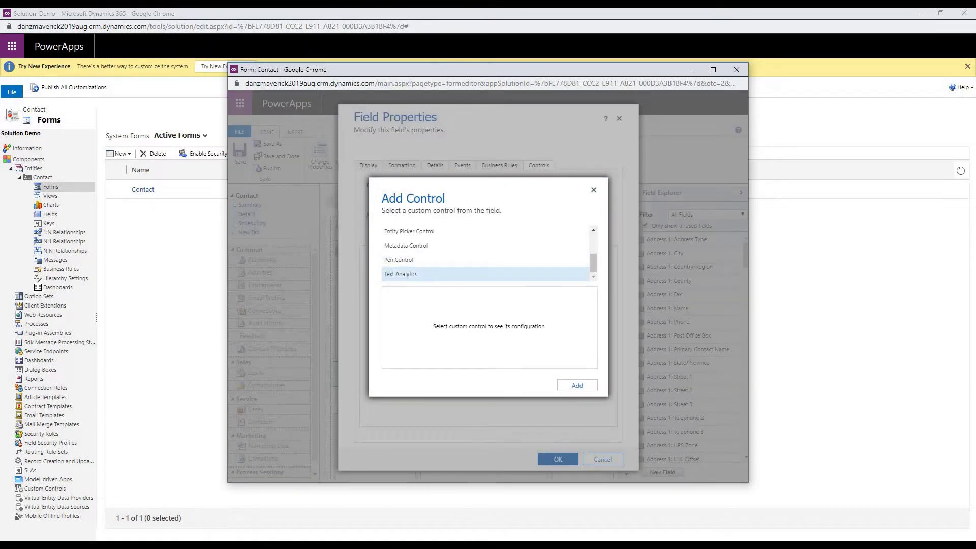
pyautogui.click(401, 274)
pyautogui.click(577, 386)
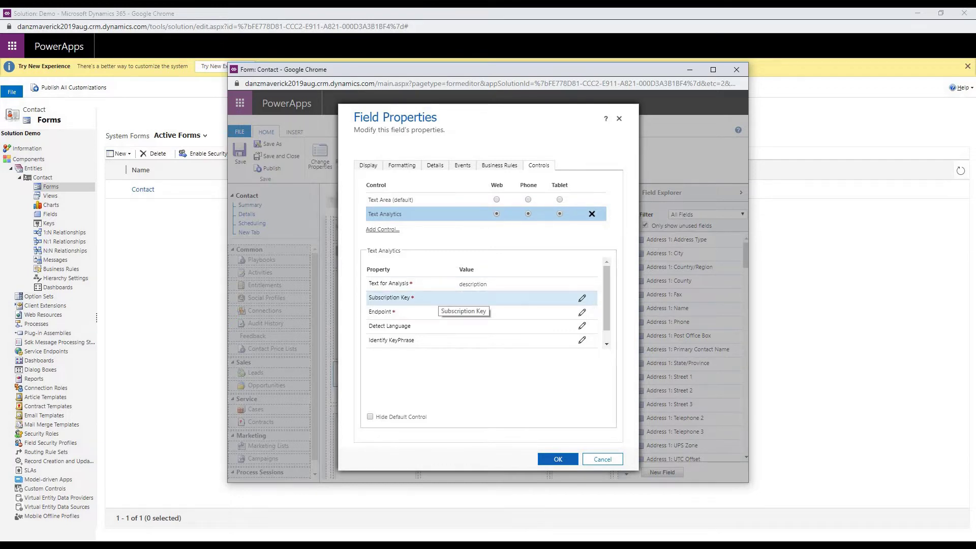
pyautogui.scroll(-1, 458, 328)
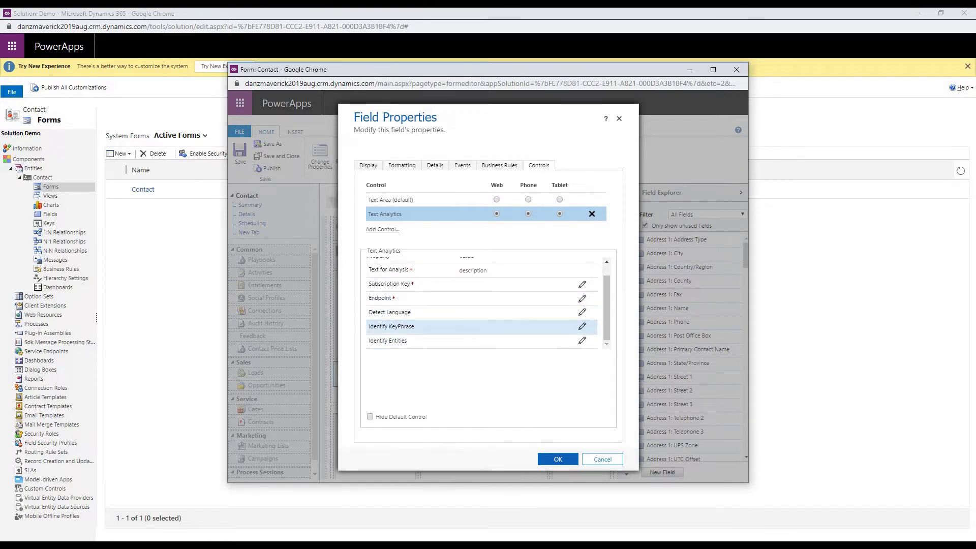
pyautogui.scroll(1, 457, 327)
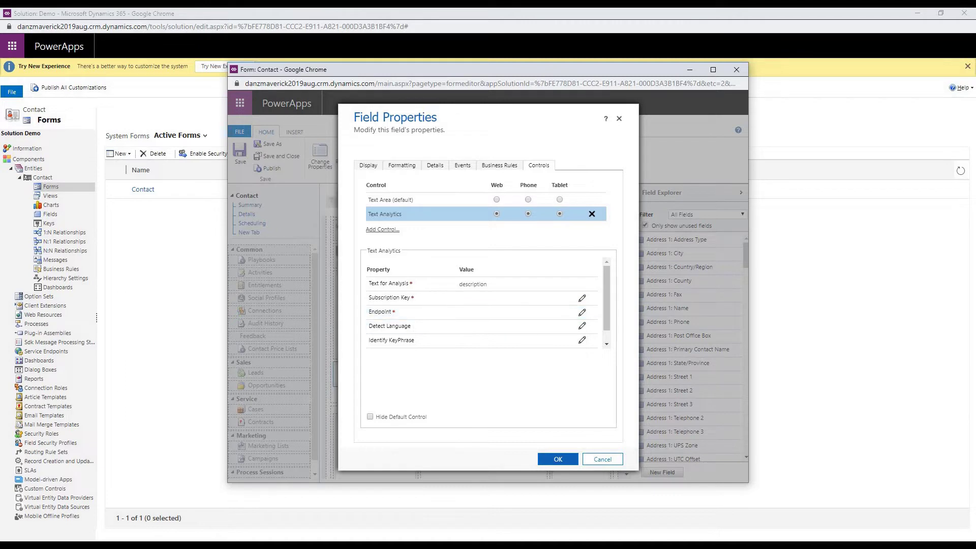
# Paste the subscription key as the static value of the control's Subscription Key property.
pyautogui.click(390, 298)
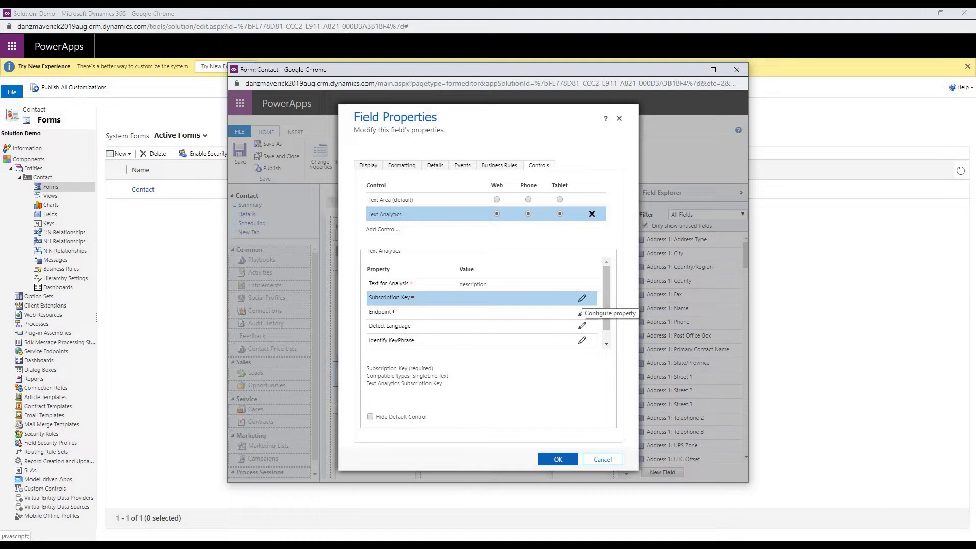
pyautogui.click(582, 298)
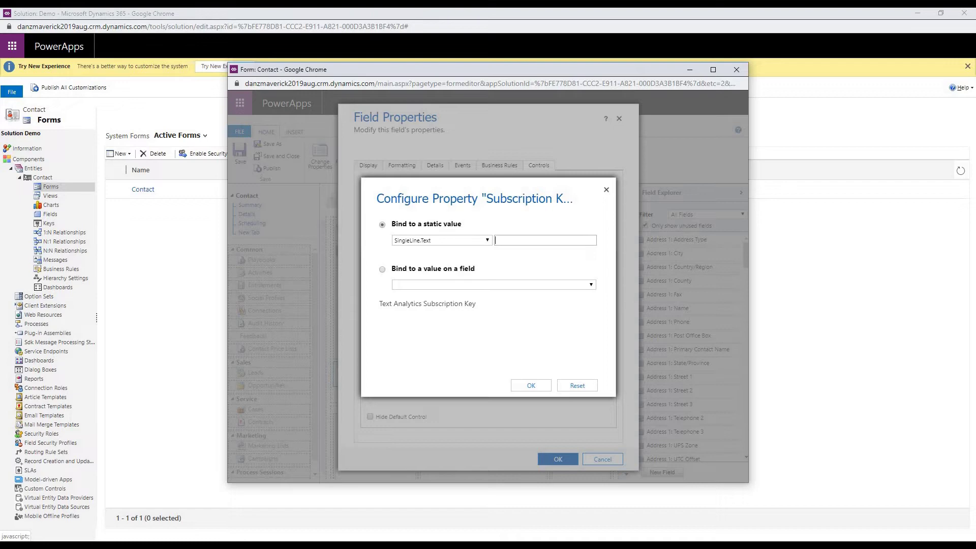
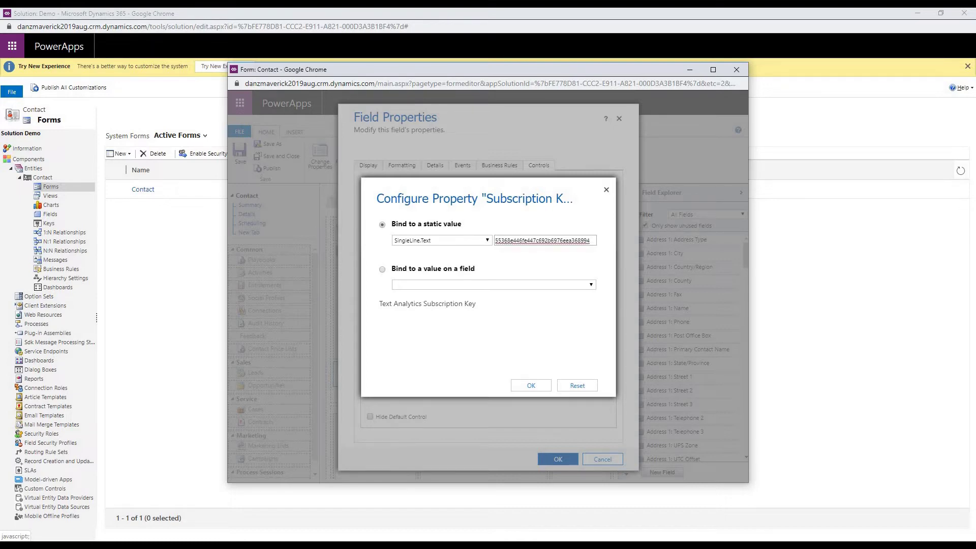
pyautogui.click(531, 386)
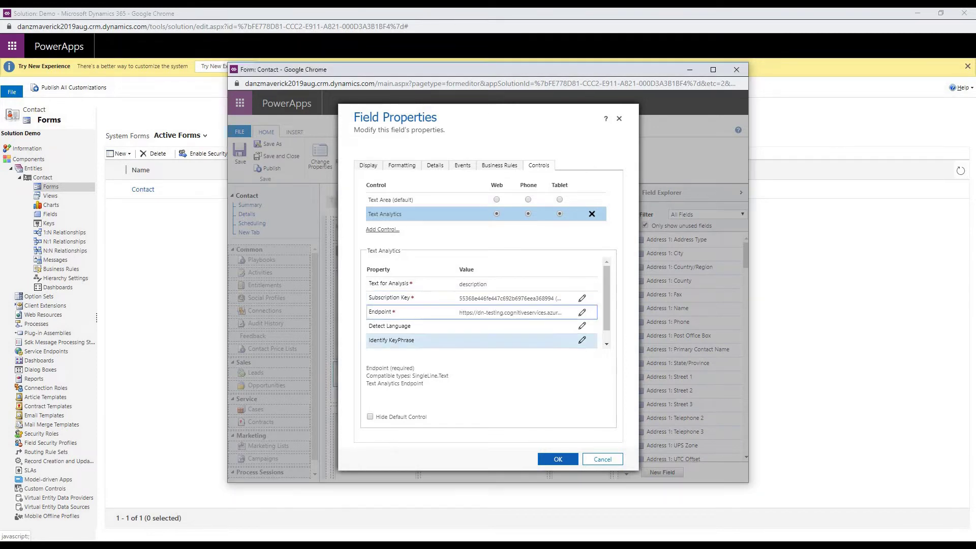
pyautogui.scroll(-1, 483, 305)
# Bind the Detect Language property to the new_detectlanguage field.
pyautogui.click(407, 312)
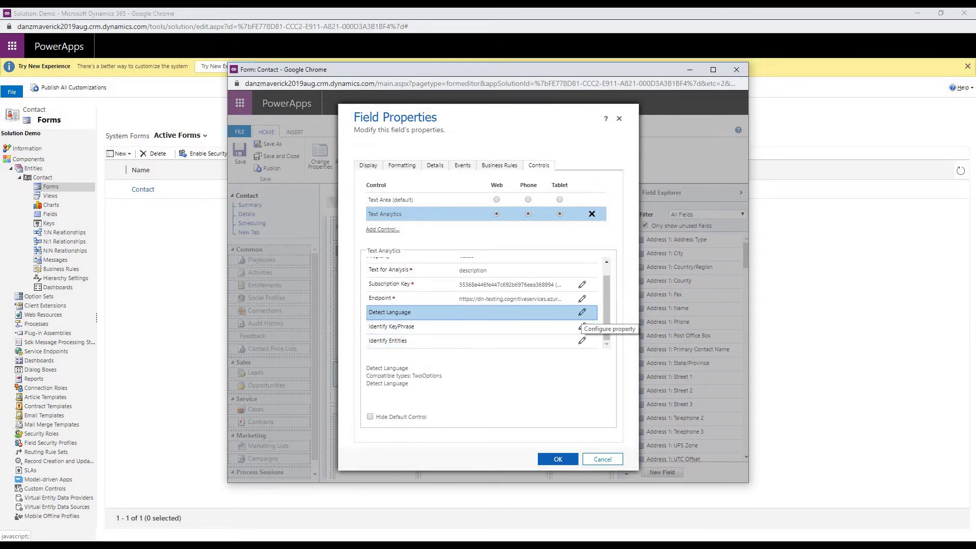
pyautogui.click(582, 312)
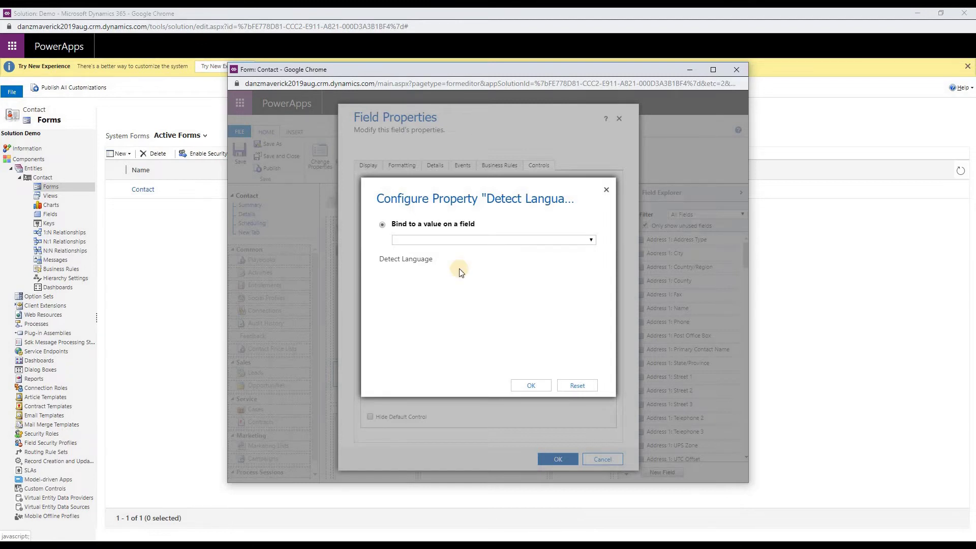
pyautogui.click(461, 242)
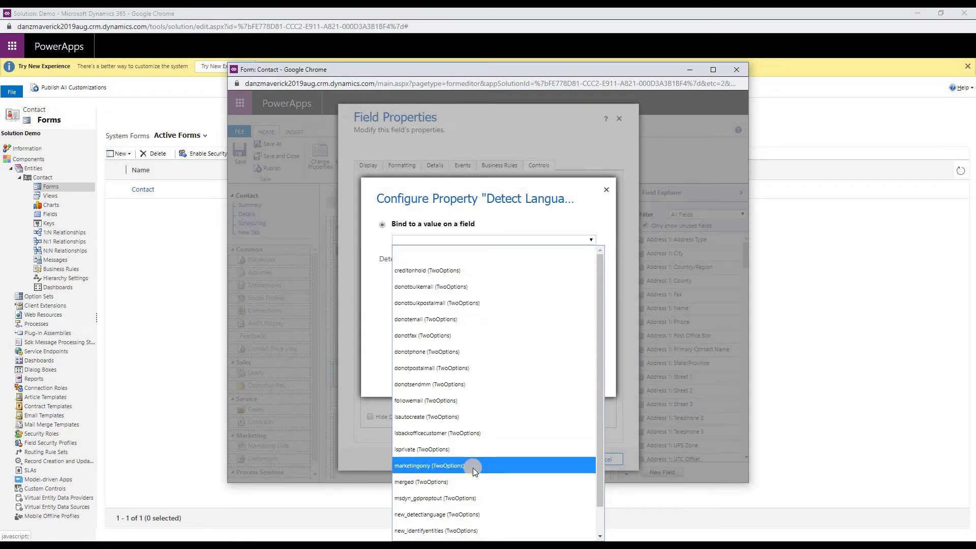
pyautogui.scroll(-1, 474, 468)
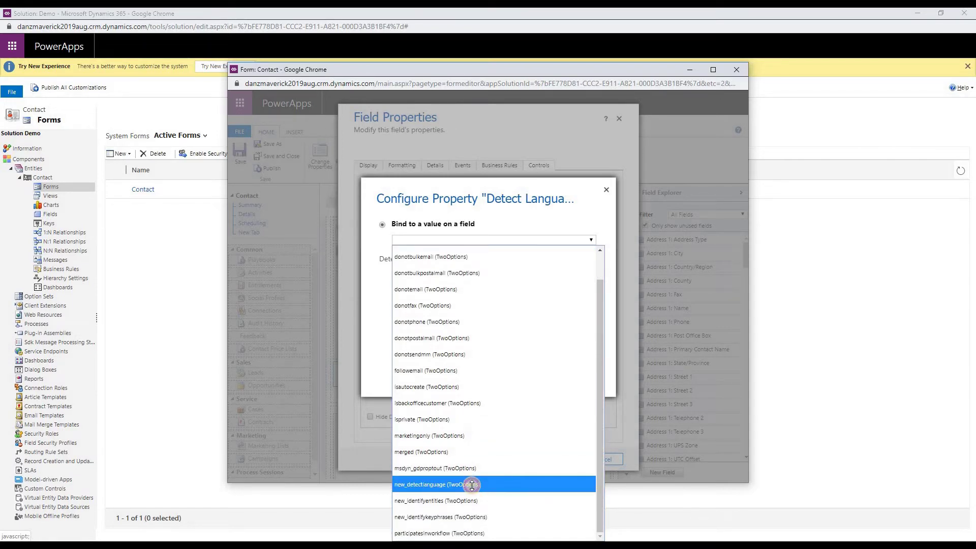
pyautogui.click(473, 486)
pyautogui.click(533, 386)
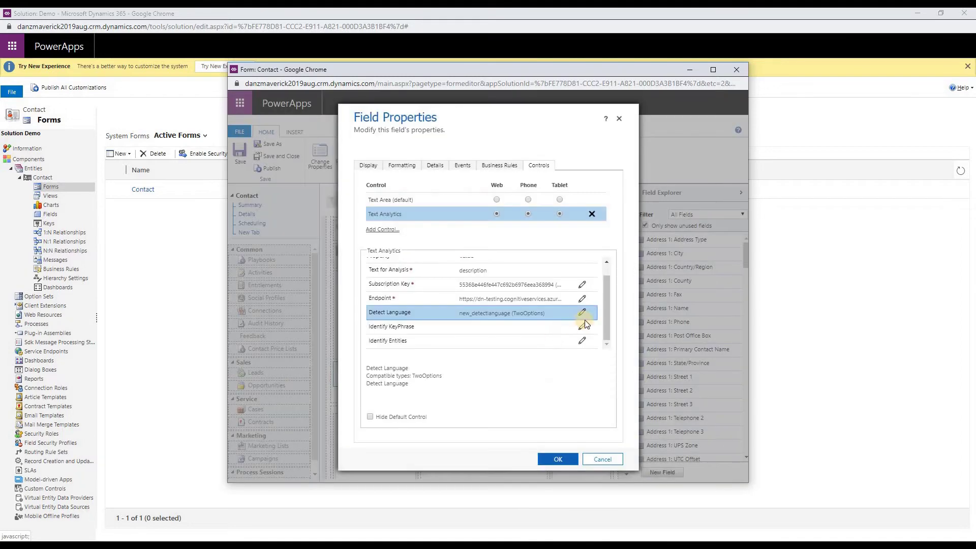
# Bind the Identify KeyPhrase property to the new_identifykeyphrases field.
pyautogui.click(582, 326)
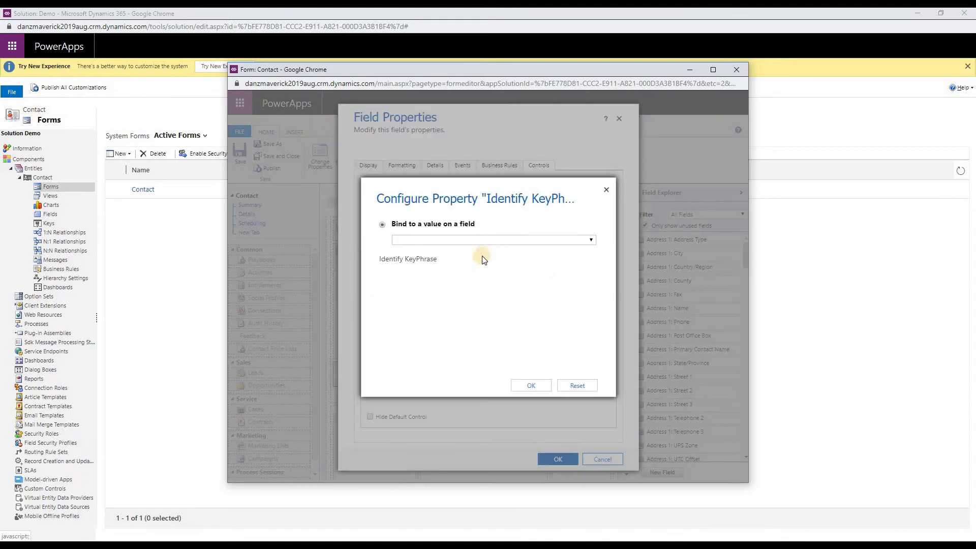
pyautogui.click(483, 240)
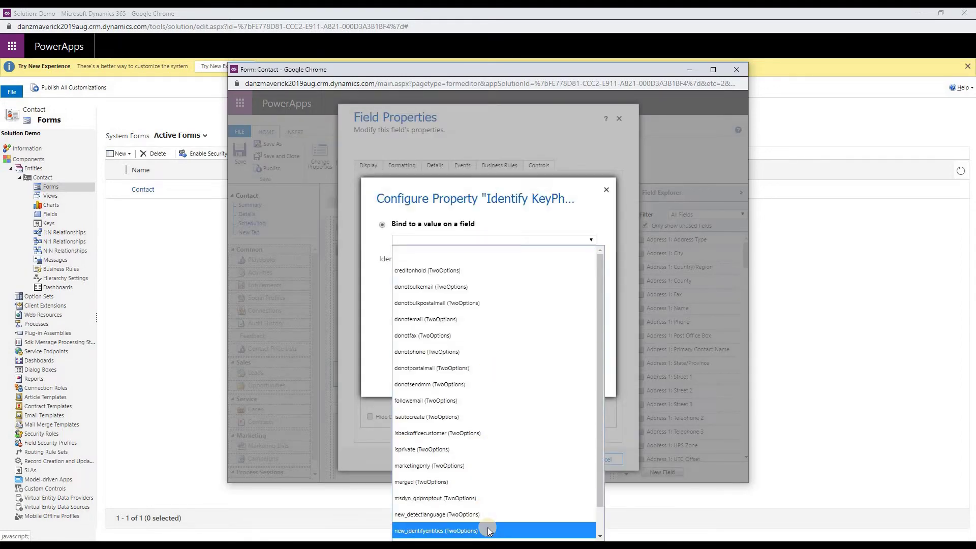
pyautogui.scroll(-1, 483, 517)
pyautogui.click(542, 386)
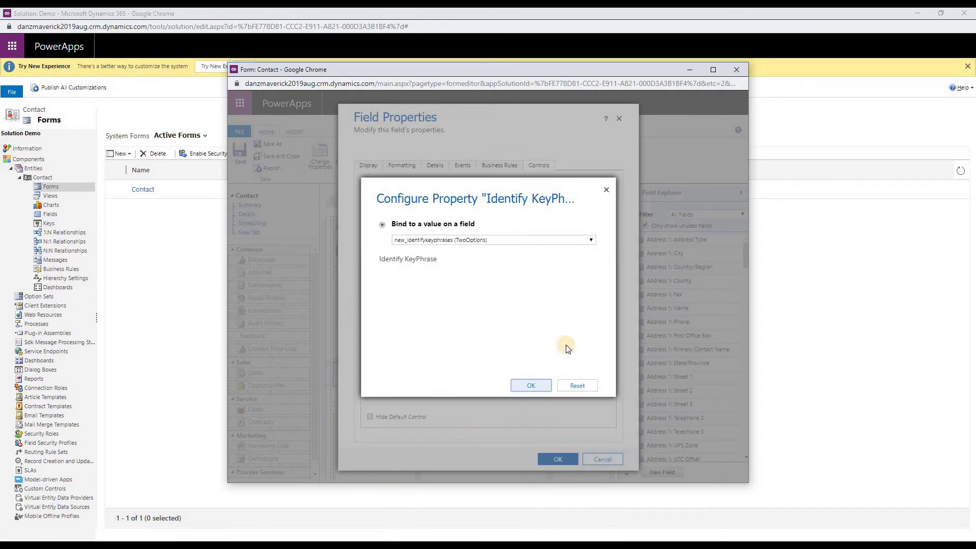
# Bind the Identify Entities property to the new_identifyentities field.
pyautogui.click(583, 341)
pyautogui.click(448, 240)
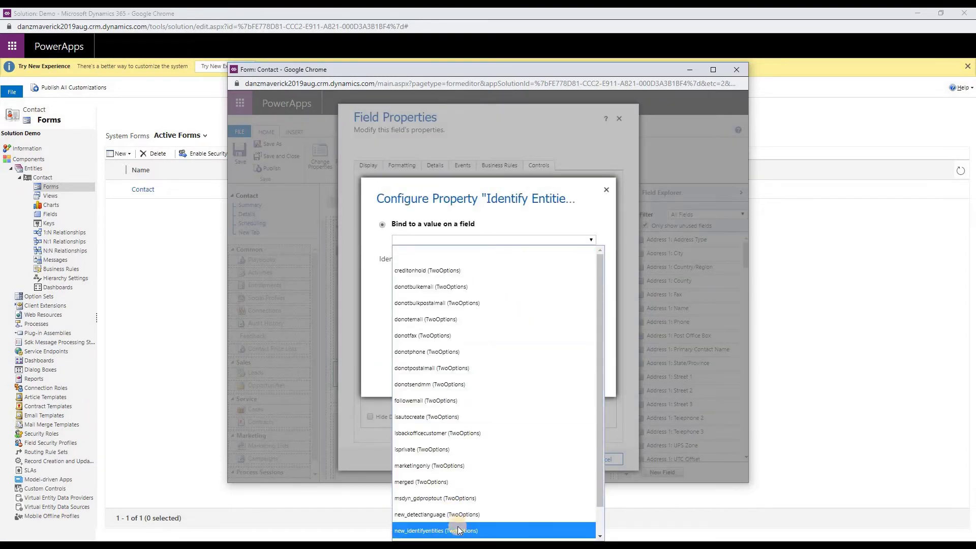
pyautogui.scroll(-1, 457, 526)
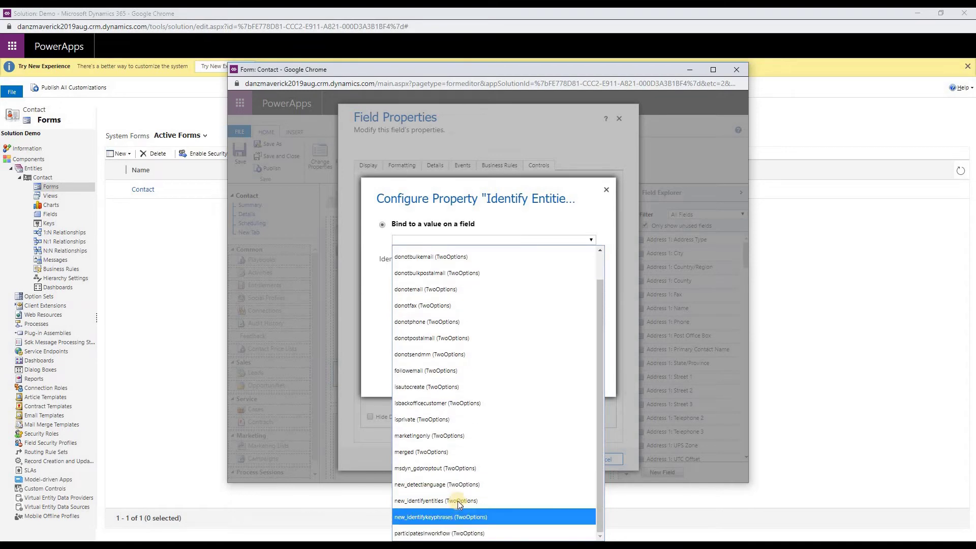
pyautogui.click(458, 502)
pyautogui.click(535, 380)
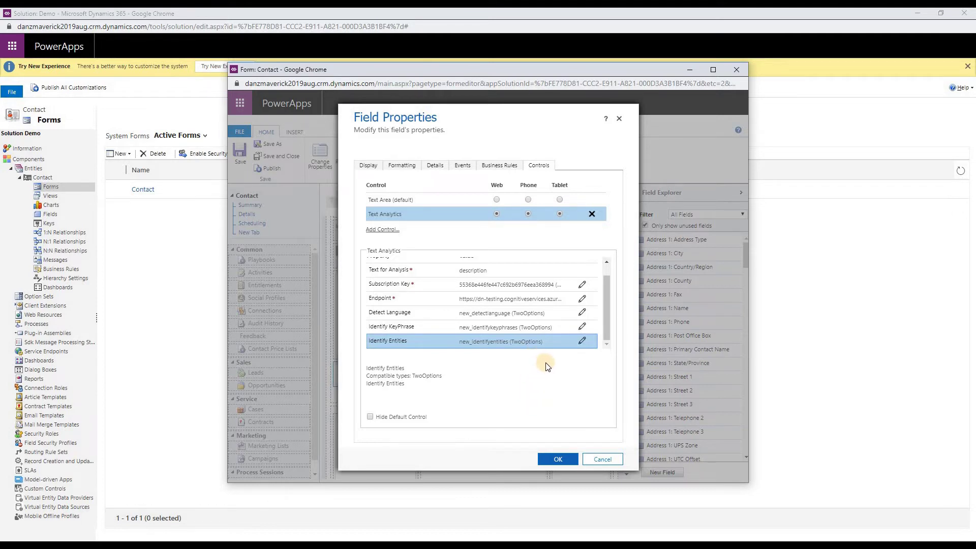
# Accept the control and field property settings, then publish the Contact form customizations.
pyautogui.click(562, 464)
pyautogui.click(556, 460)
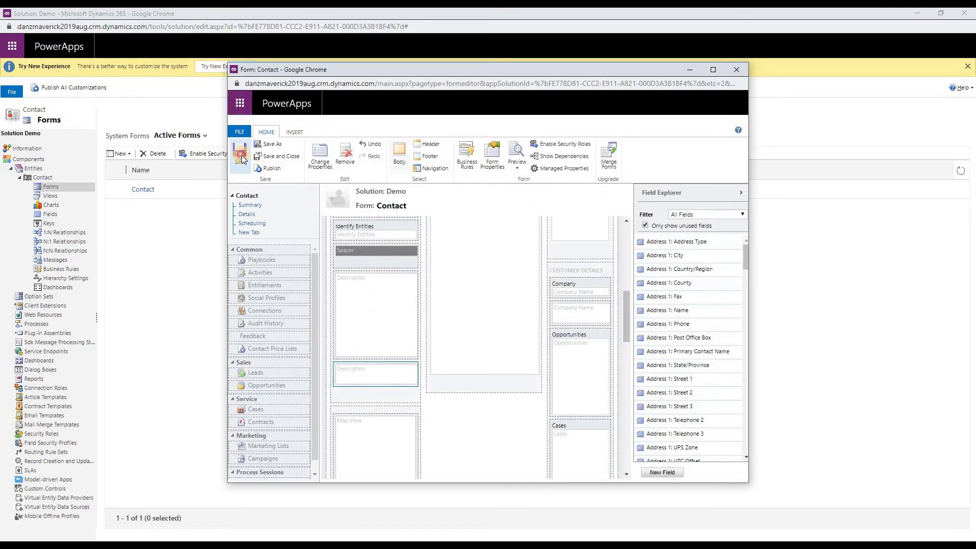
pyautogui.click(273, 171)
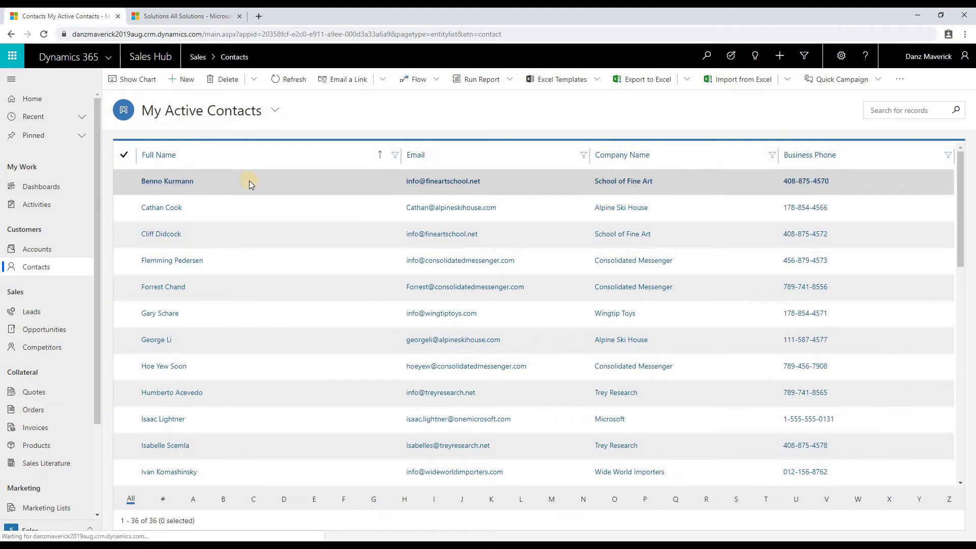
# Open the first contact in My Active Contacts and scroll to its Personal Notes at 83.73% sentiment.
pyautogui.doubleClick(221, 181)
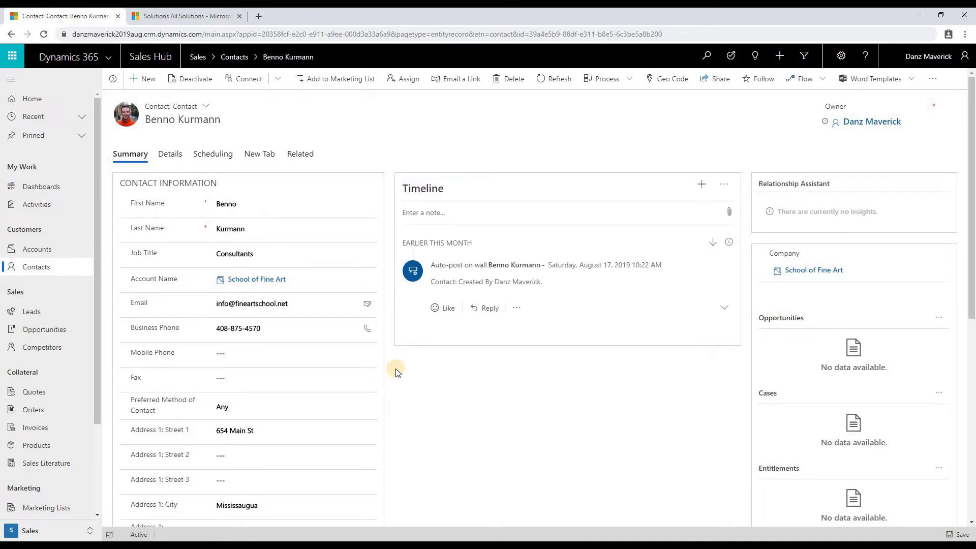
pyautogui.scroll(-6, 398, 373)
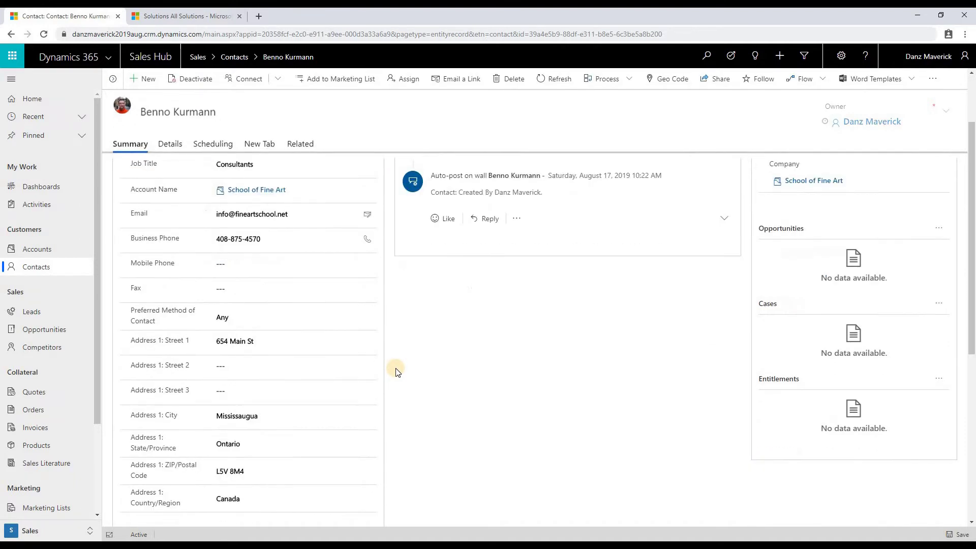
pyautogui.scroll(-3, 397, 373)
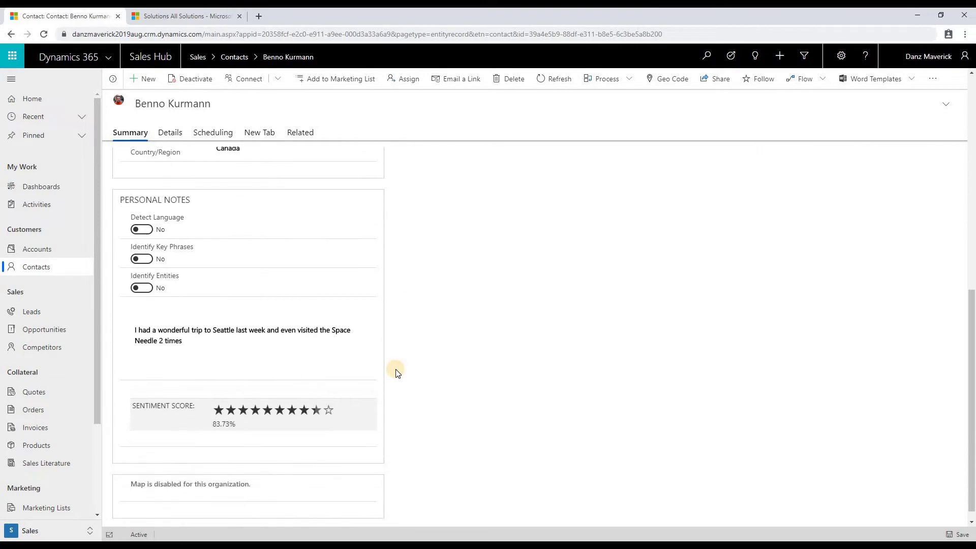
pyautogui.scroll(-1, 398, 373)
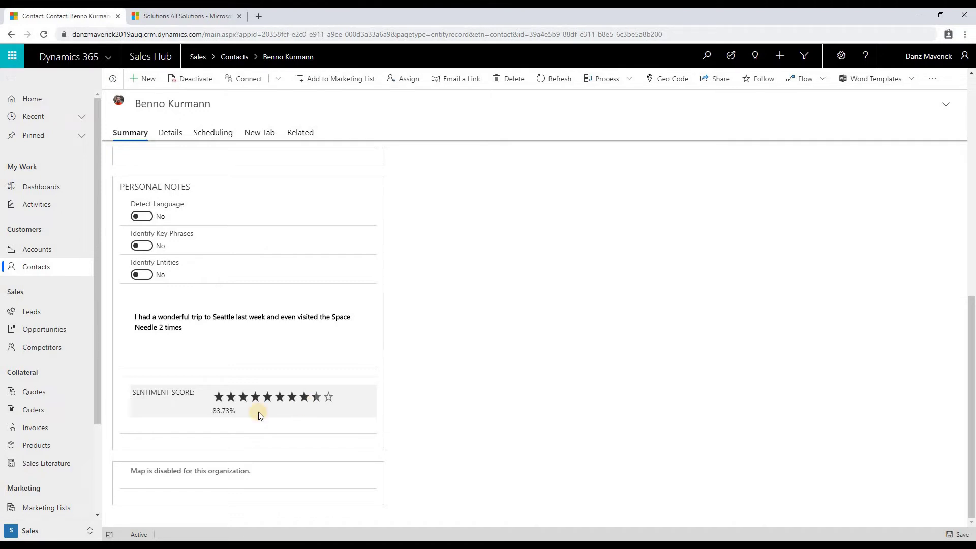
# Switch Detect Language, Identify Key Phrases and Identify Entities to Yes on the contact.
pyautogui.click(143, 216)
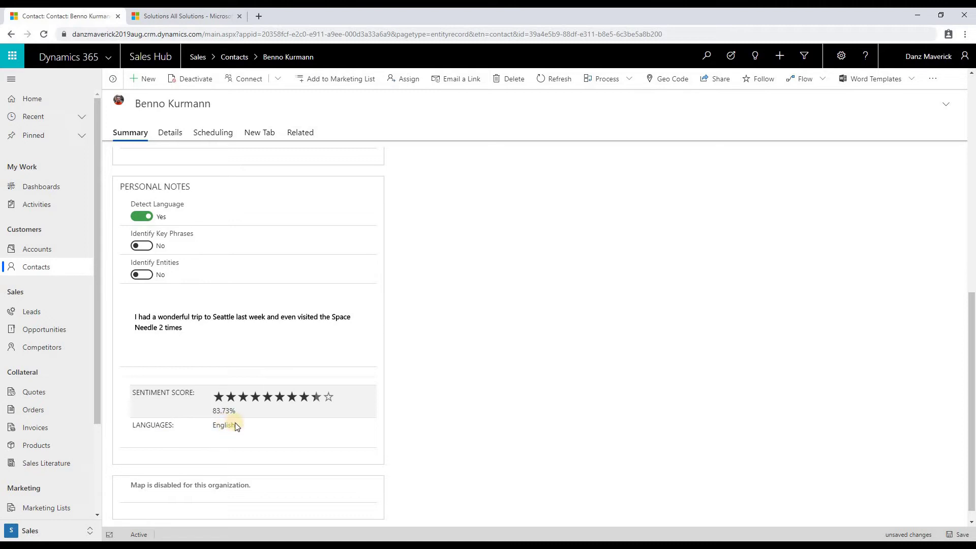
pyautogui.click(142, 246)
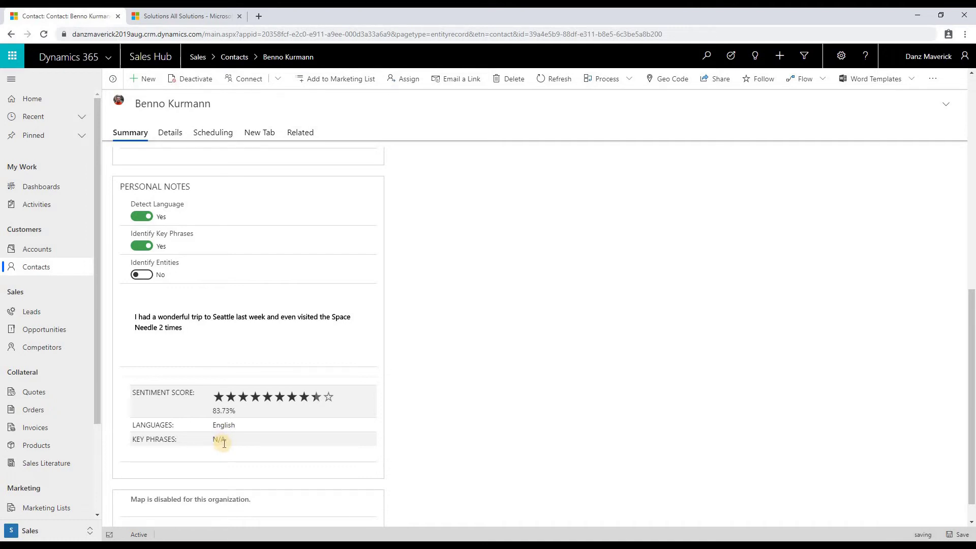
pyautogui.click(146, 288)
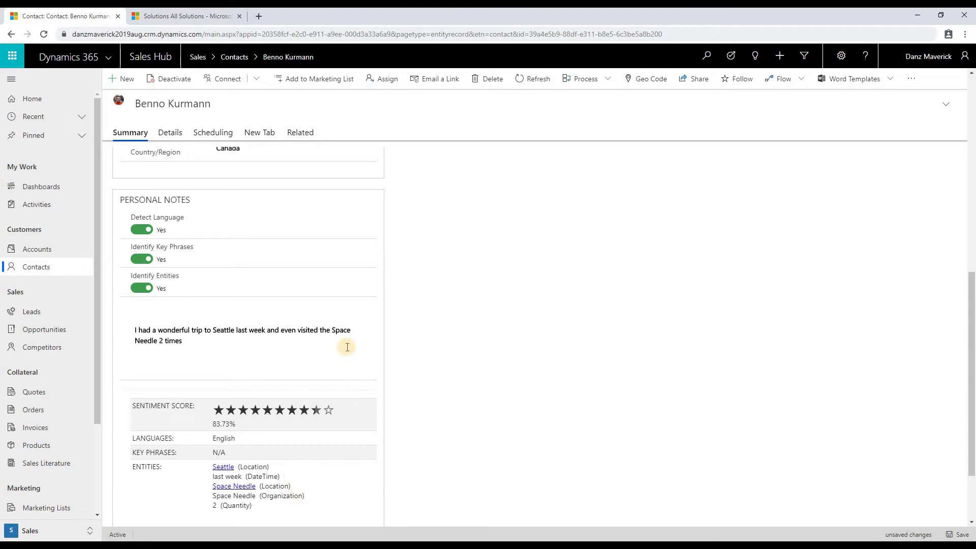
# Open the Seattle entity's Wikipedia article, then replace the personal note with a negative sentence about rain.
pyautogui.click(359, 362)
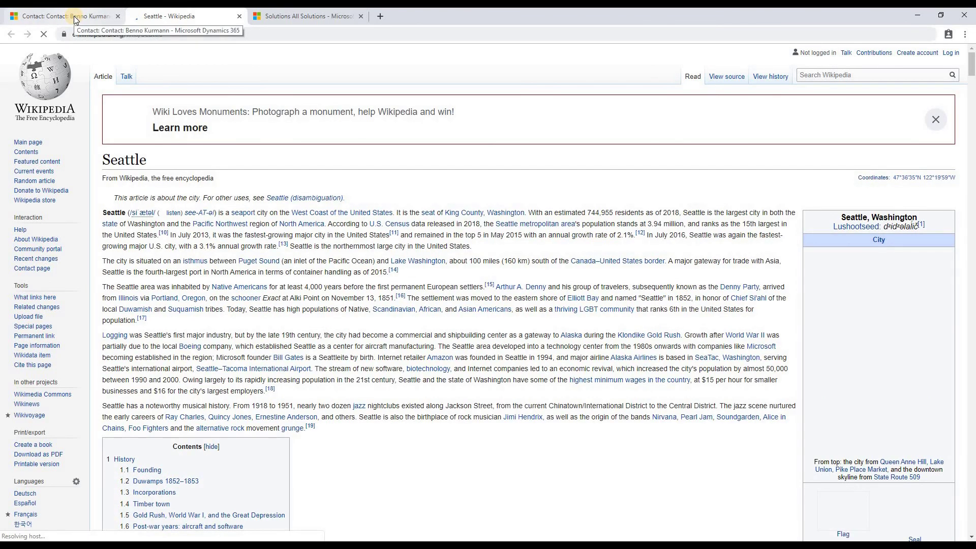
pyautogui.click(74, 16)
pyautogui.tripleClick(160, 345)
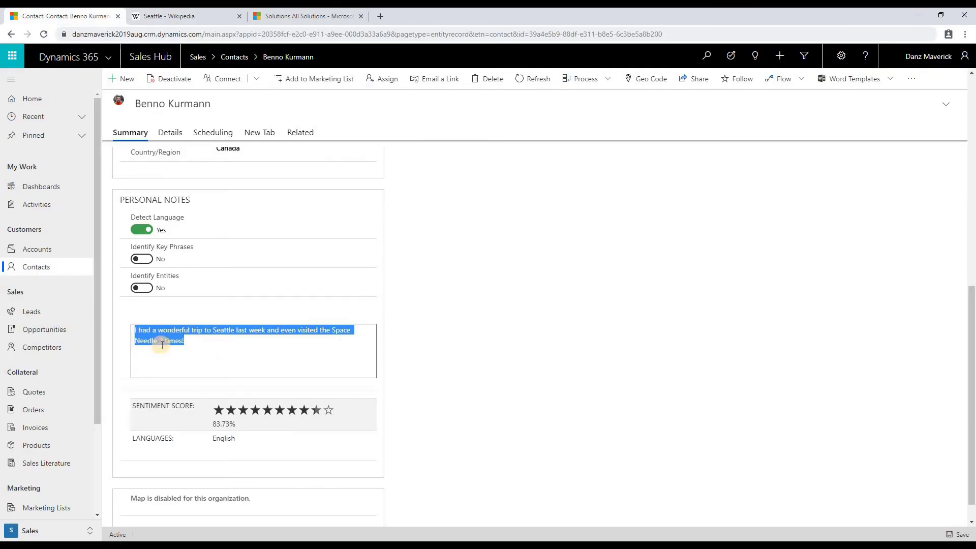
pyautogui.write("Unfortunately, it rained during my entire trip to Seattle. I didn't even get to visit the Space Needle")
# Save the contact so the rain note scores 3.64%, then paste a Spanish sentence over the note.
pyautogui.click(957, 535)
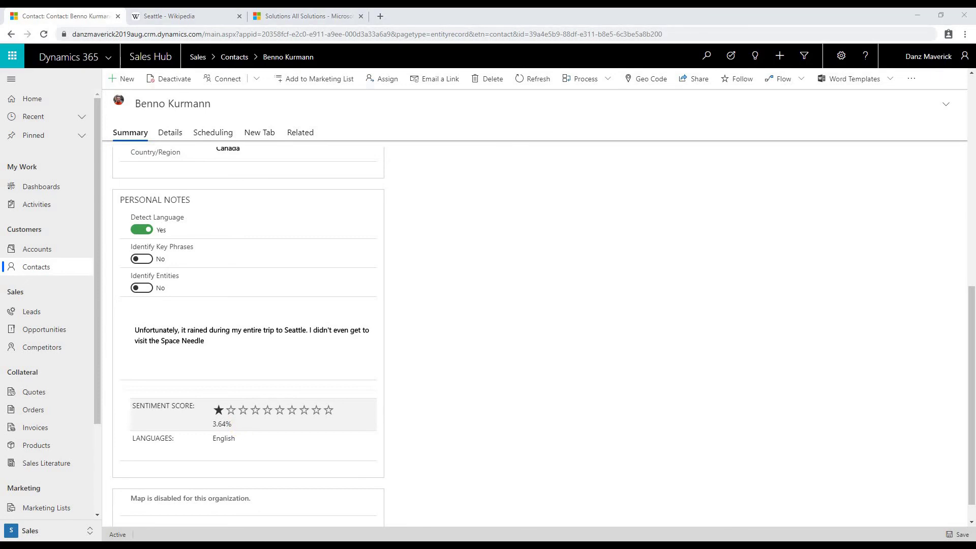
pyautogui.tripleClick(231, 374)
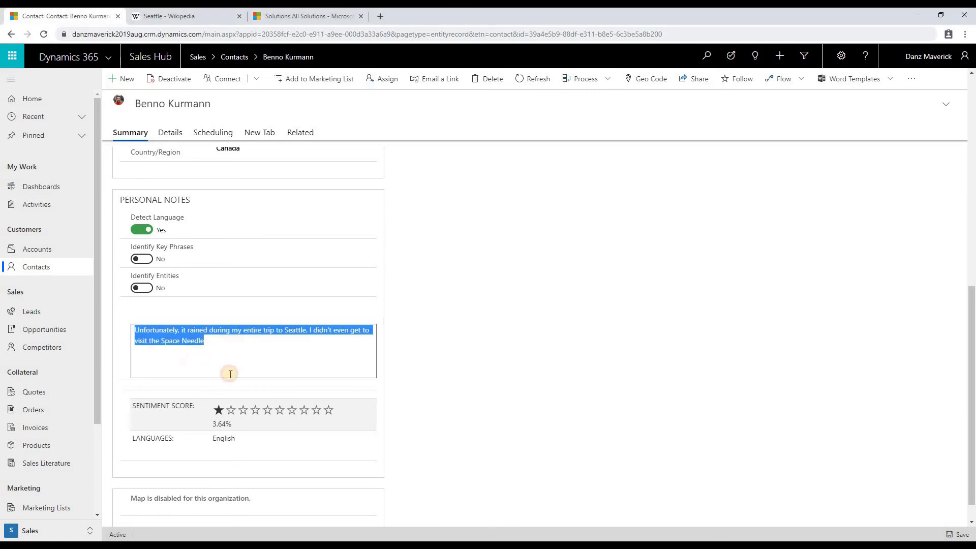
pyautogui.write('Los caminos que llevan hasta Monte Rainier son espectaculares y hermosos.')
# Save the Spanish note and switch Identify Key Phrases and Identify Entities back to Yes.
pyautogui.click(955, 535)
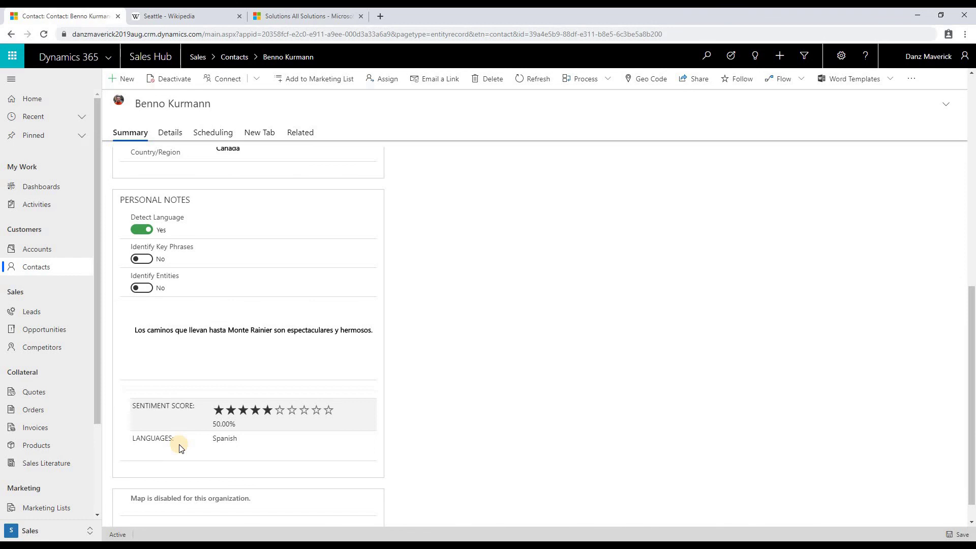
pyautogui.click(141, 265)
pyautogui.click(142, 295)
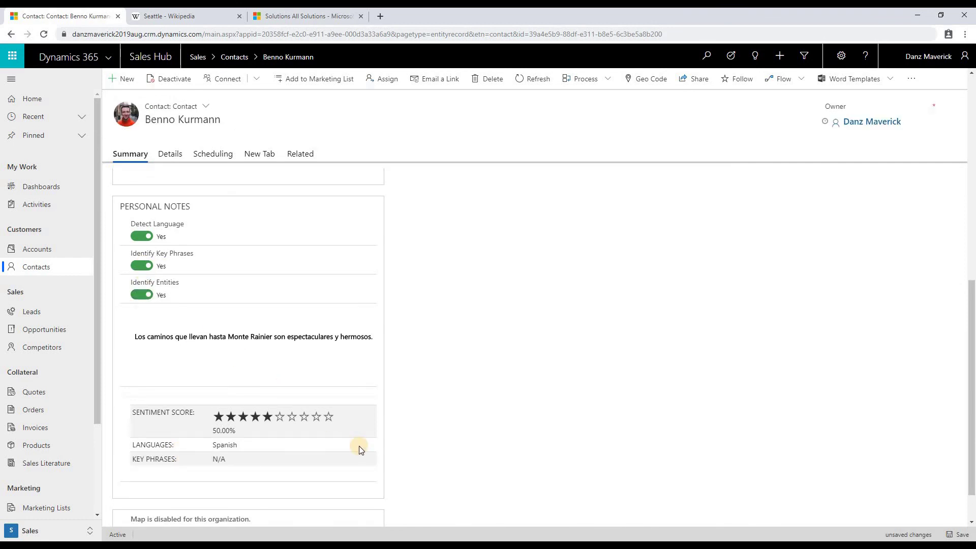